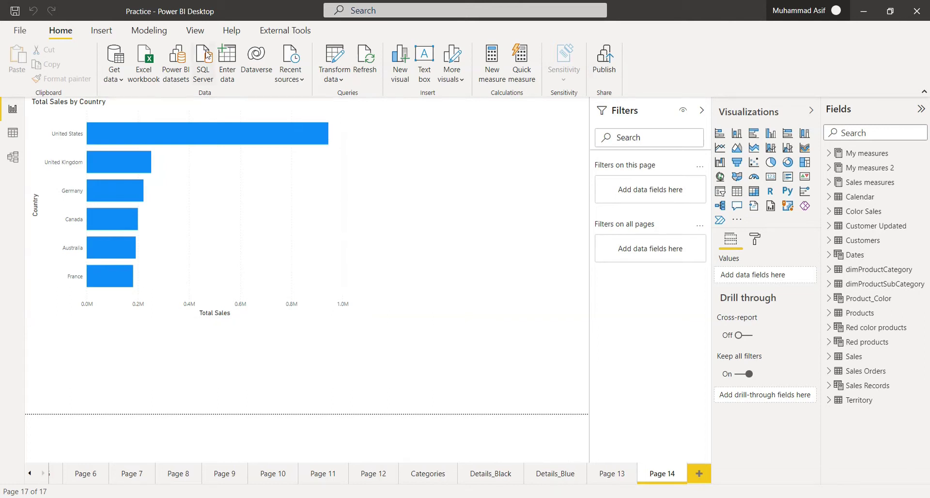
- Check the model's security roles, then save and publish Practice.pbix to My workspace and open it online
click(160, 35)
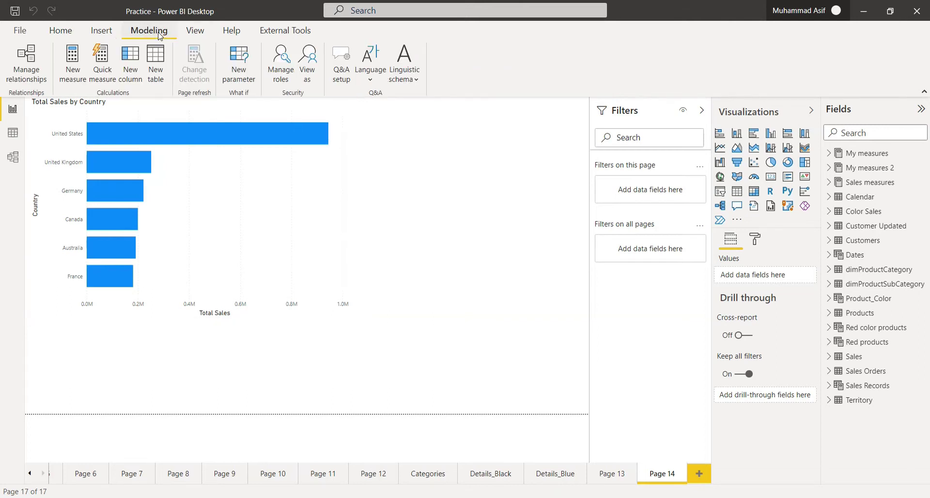
click(285, 75)
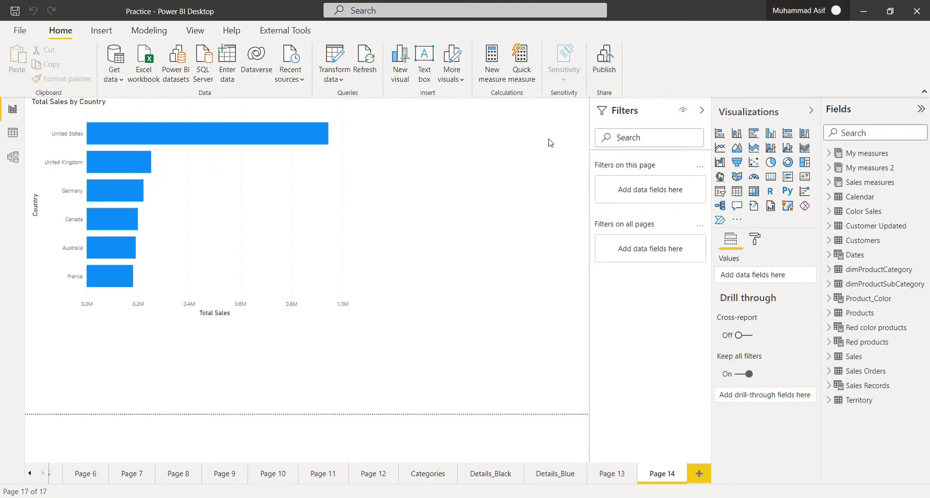
click(613, 75)
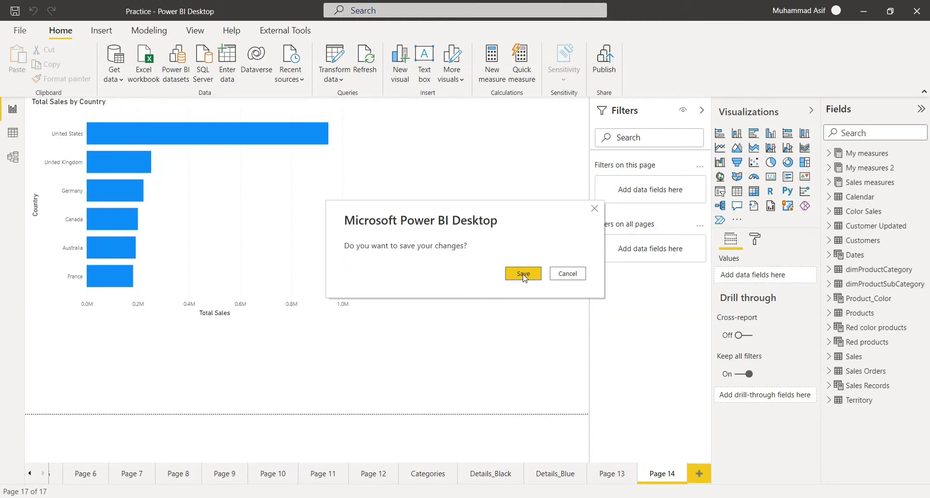
click(523, 275)
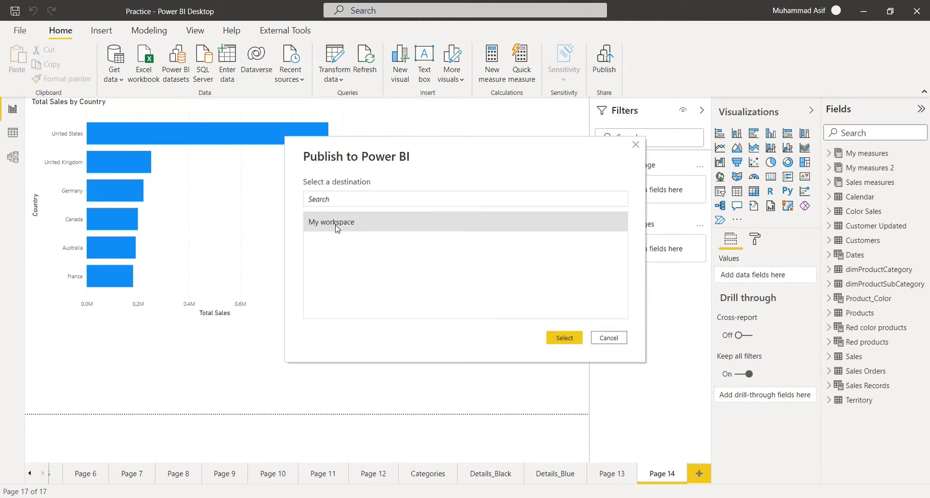
click(563, 338)
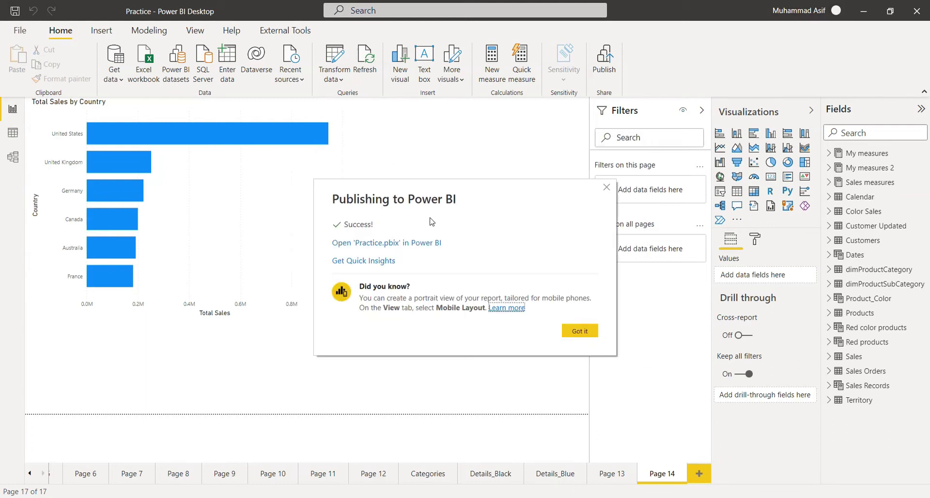
click(366, 247)
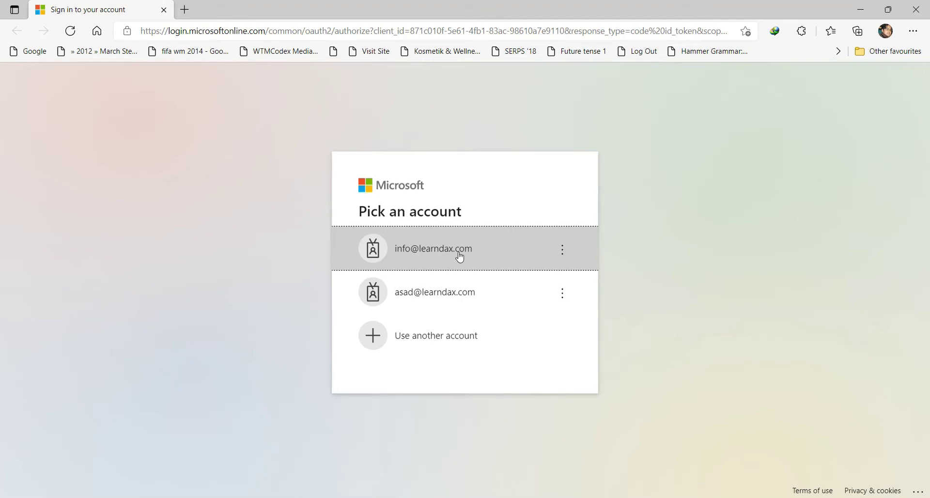
- Sign in with the admin account's saved password and choose to stay signed in
click(431, 257)
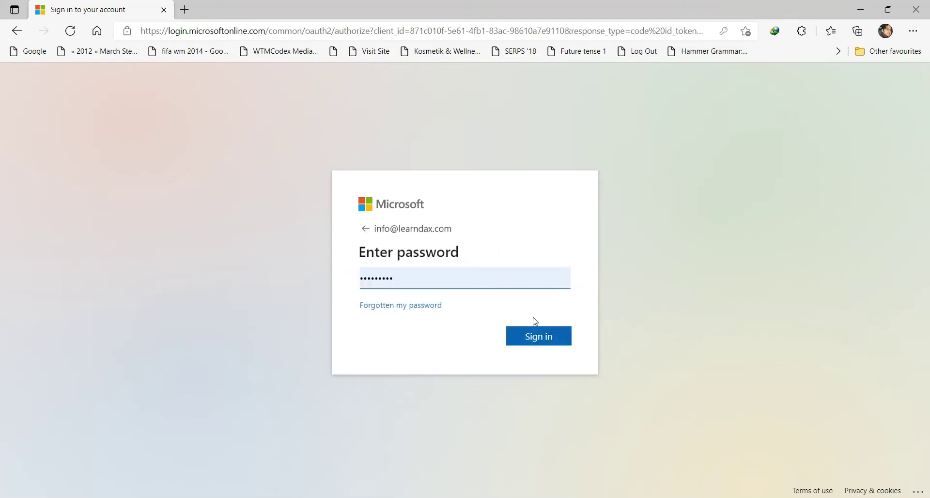
click(537, 336)
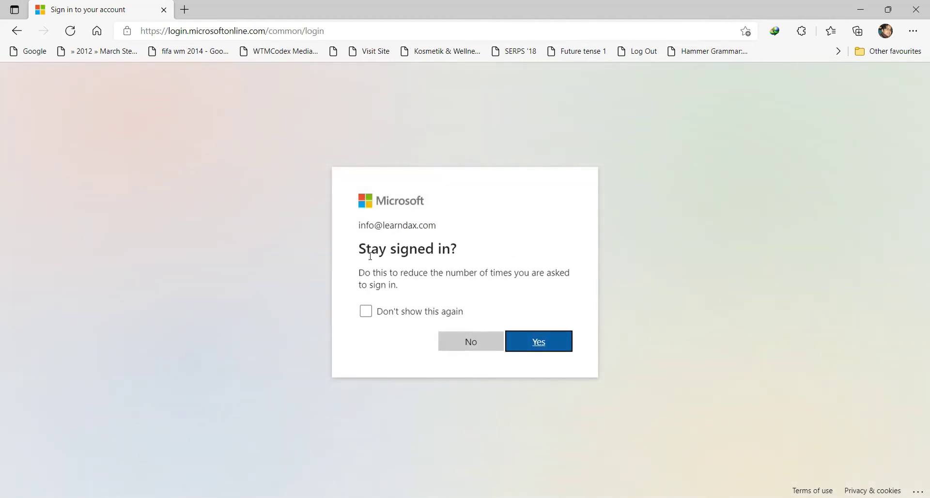
click(536, 345)
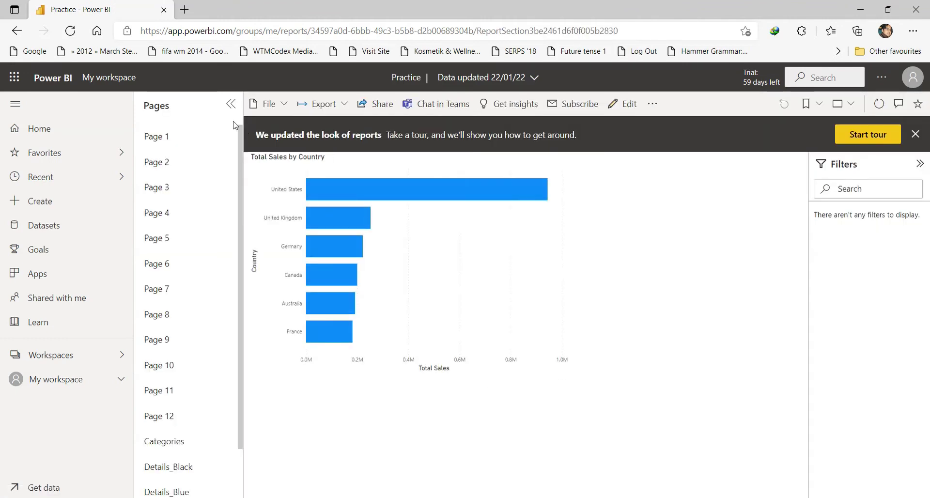
- Hide the Practice report's Pages pane and launch the Microsoft 365 Admin app
click(230, 105)
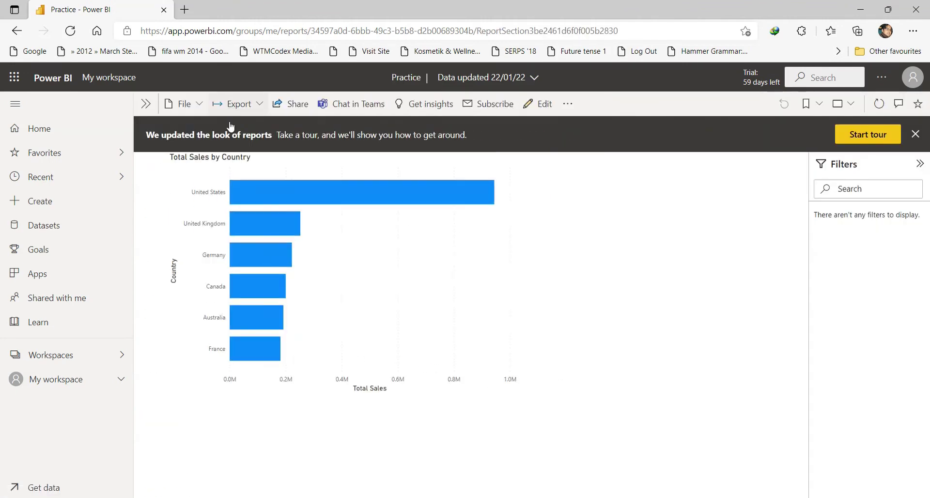
click(14, 78)
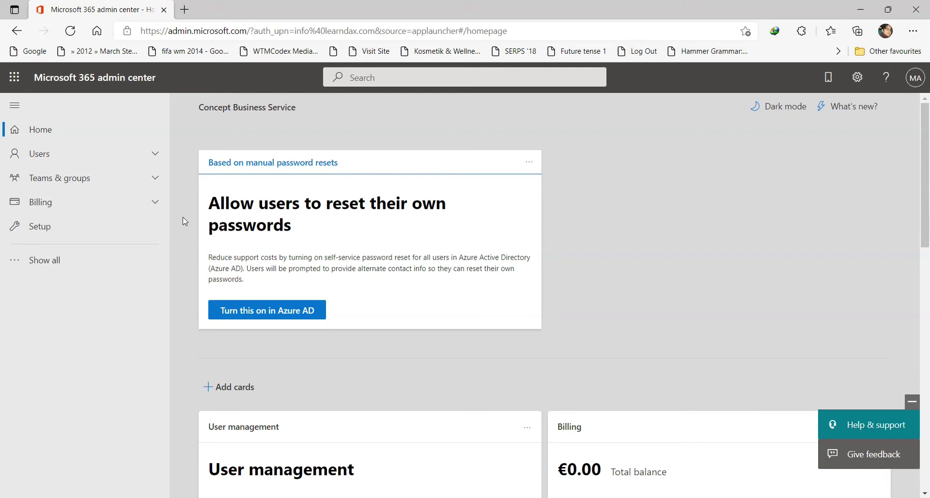
- Review the three active users, then start and discard a new user form
click(159, 155)
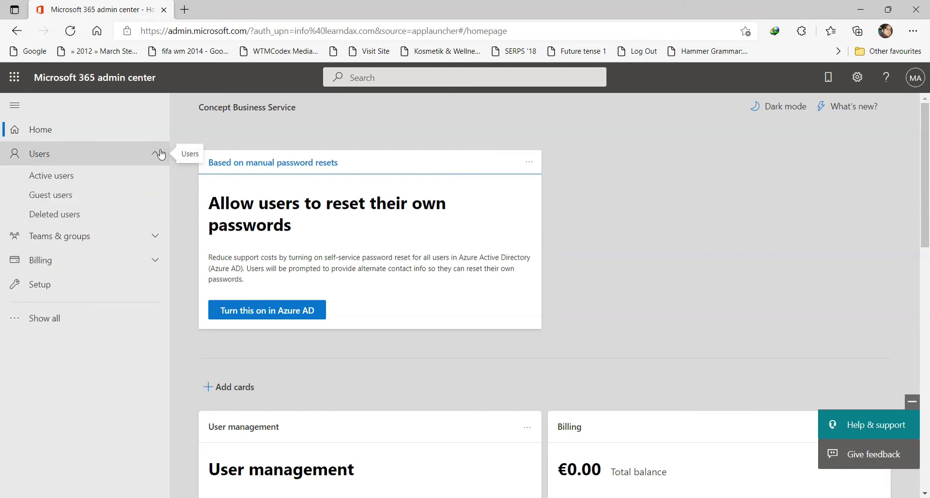
click(68, 180)
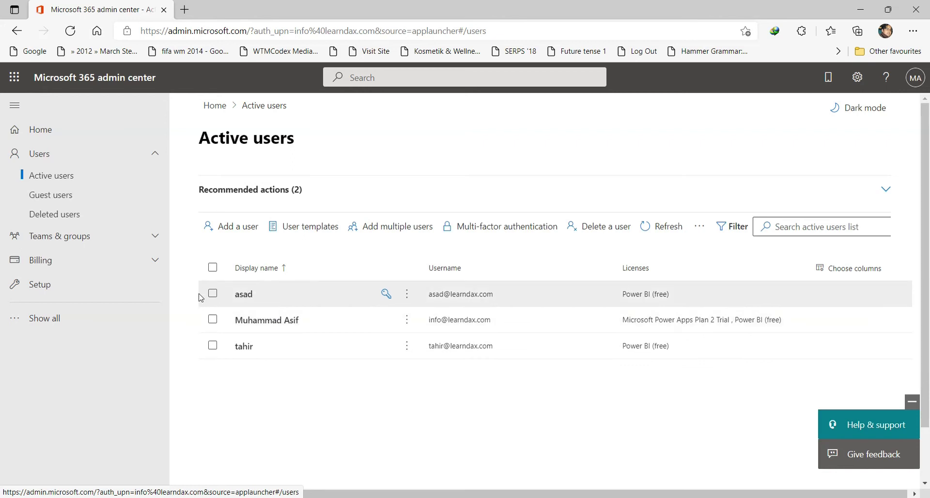
click(239, 232)
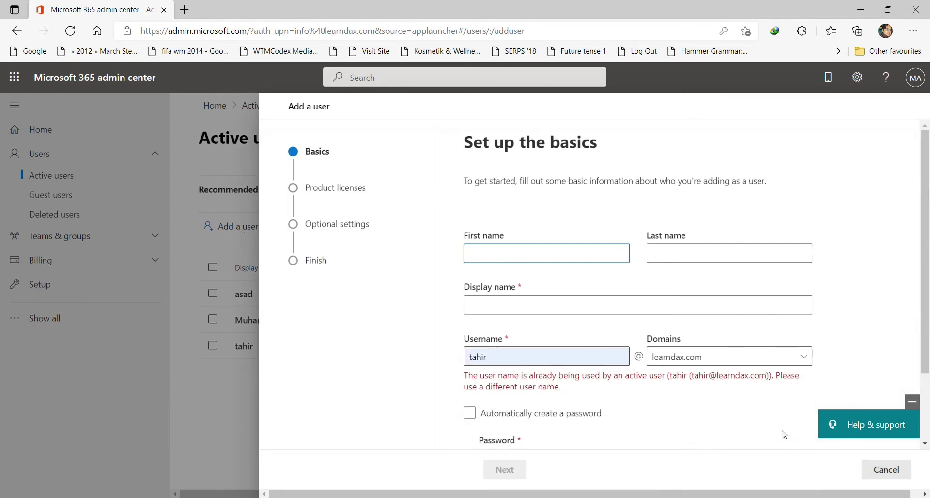
click(872, 477)
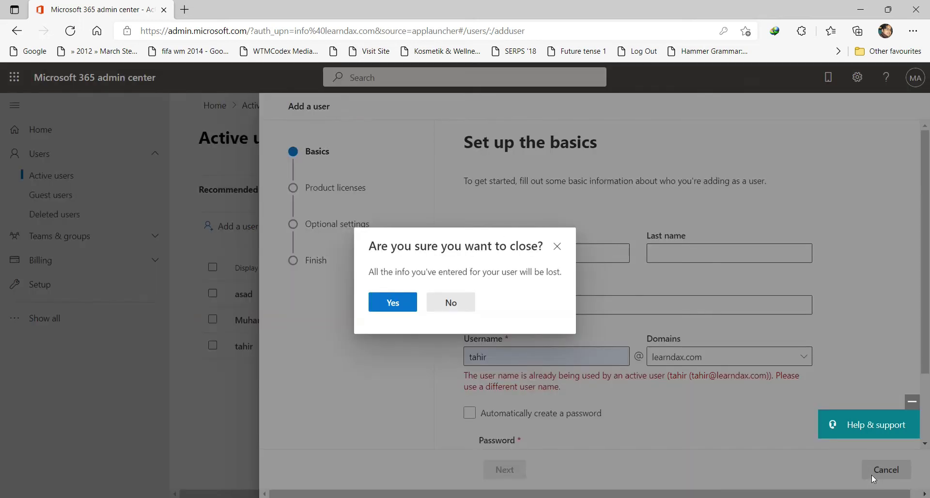
click(456, 303)
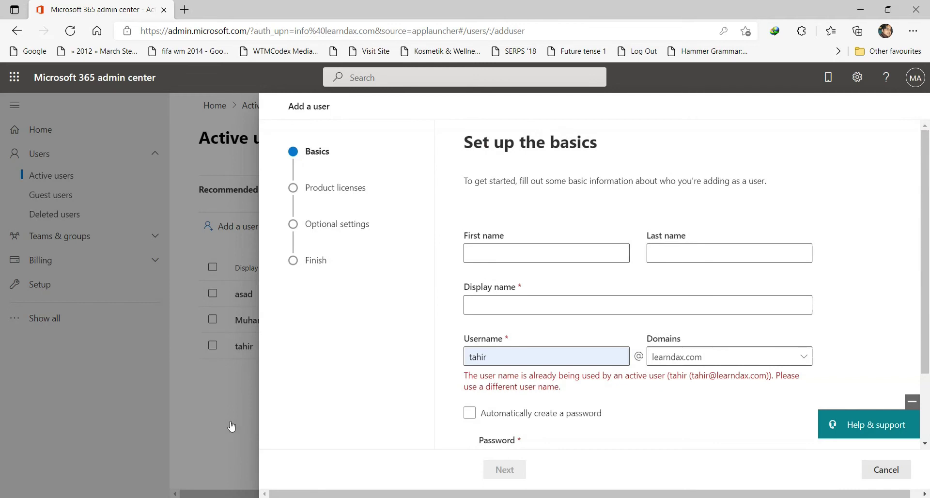
click(884, 469)
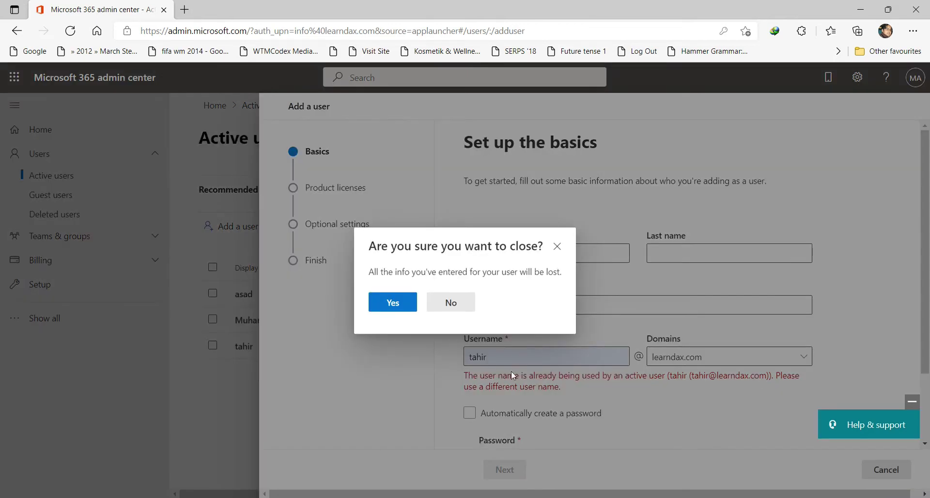
click(393, 304)
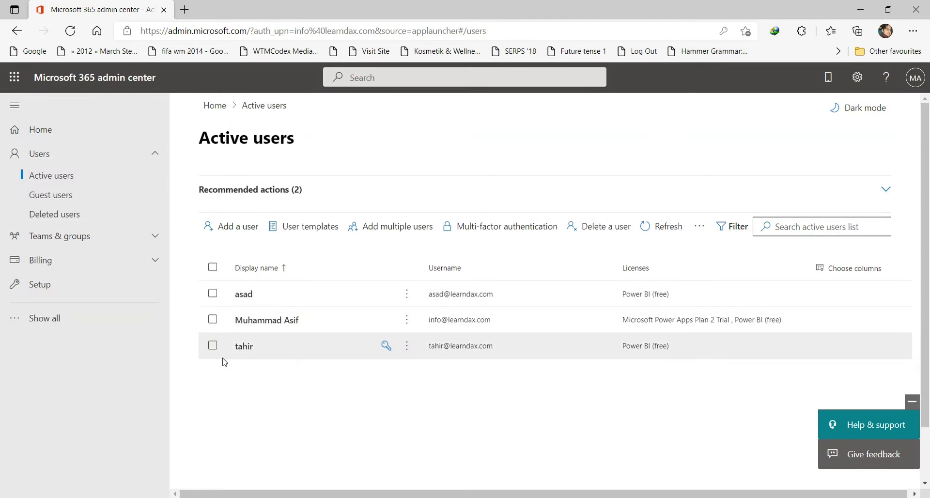
- Switch to Power BI Home via the app launcher and close the admin center tab
click(15, 78)
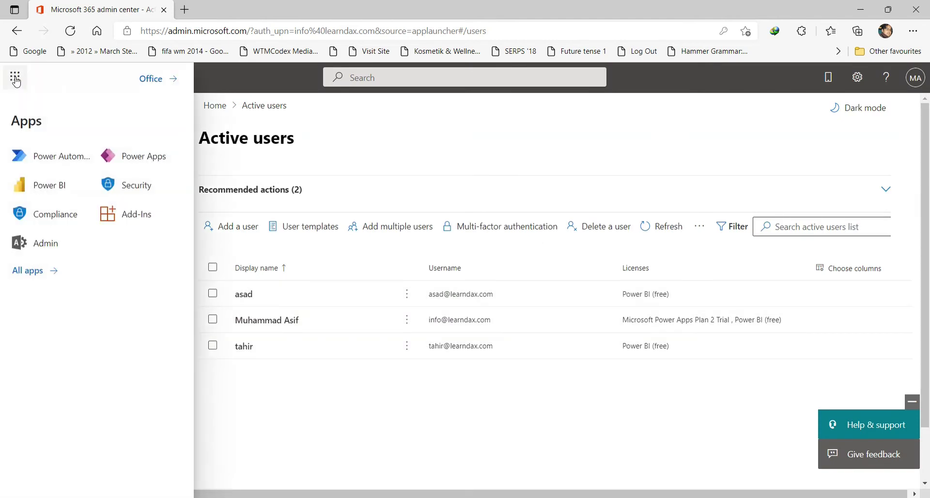
click(42, 185)
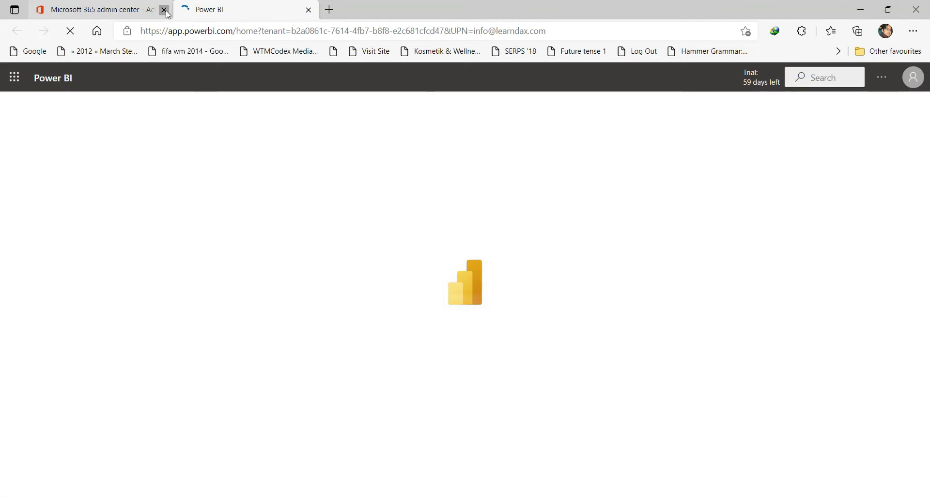
click(164, 10)
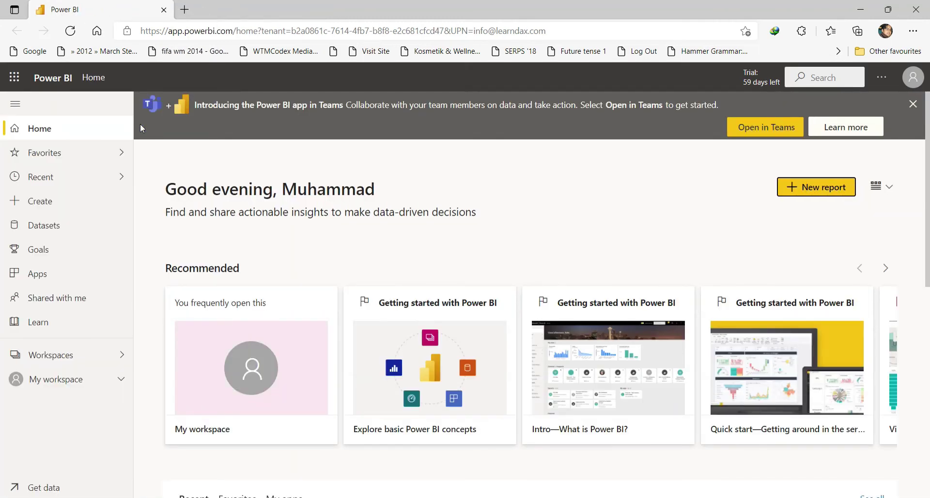
- Open the Practice report from My workspace and hide its Pages pane
click(69, 382)
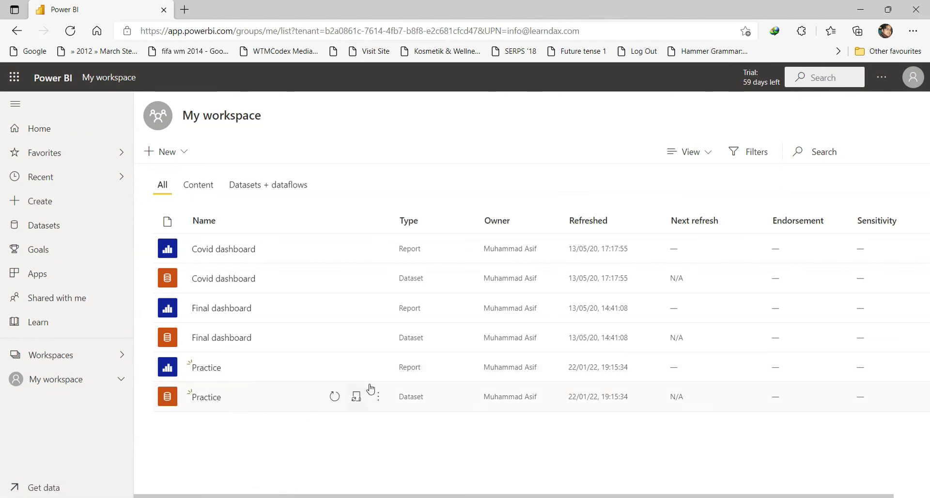
click(206, 368)
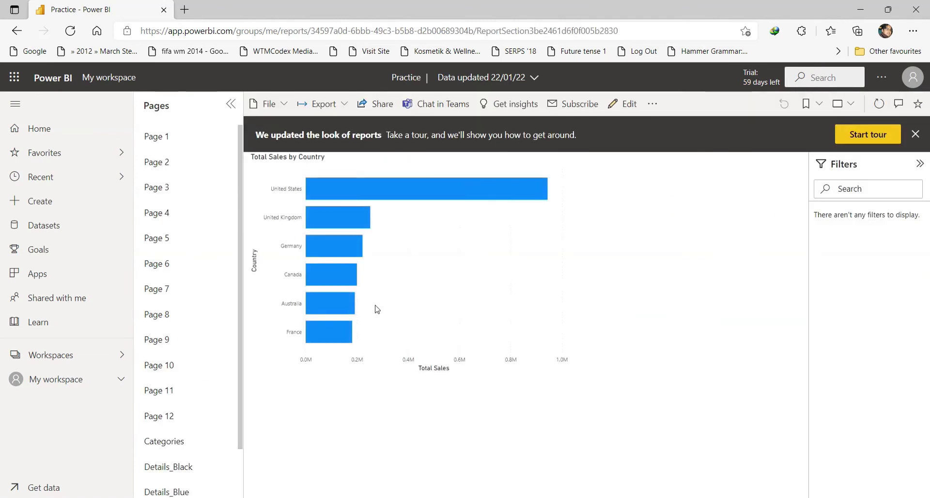
click(230, 103)
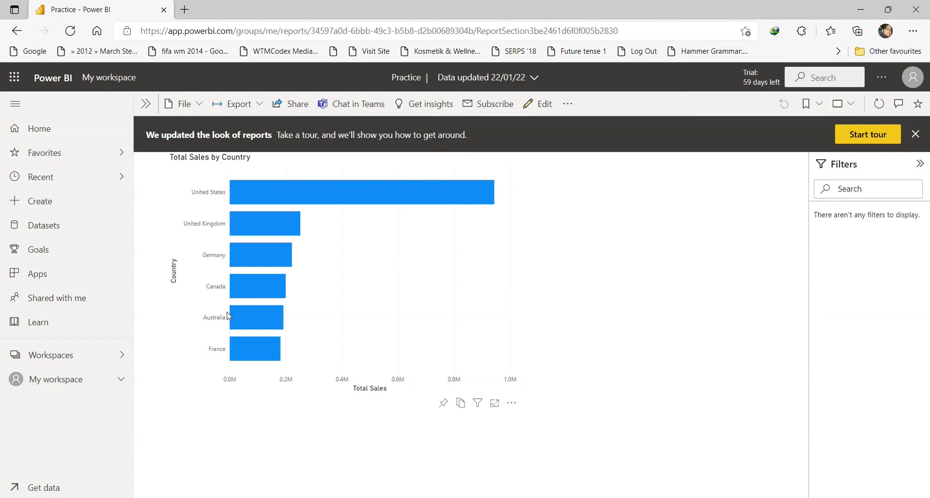
- Return to My workspace to reach the Practice dataset's options
click(85, 358)
click(77, 380)
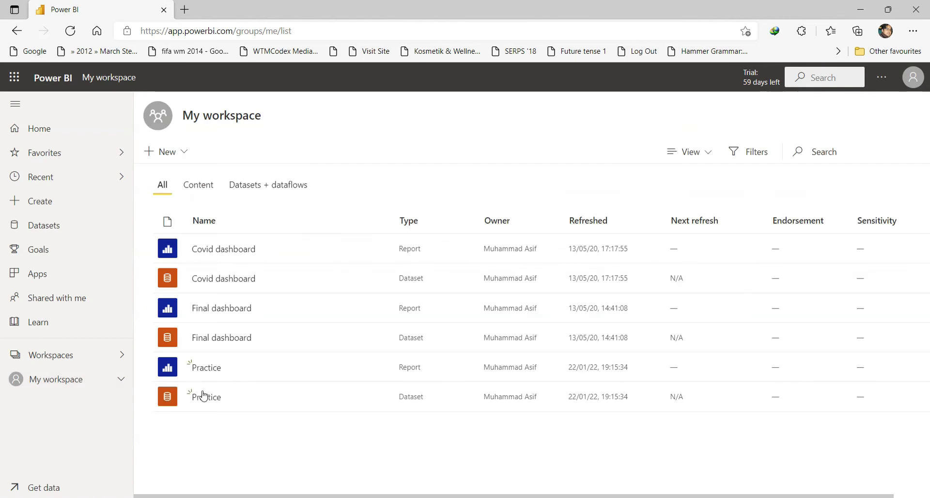
mouse_move(249, 393)
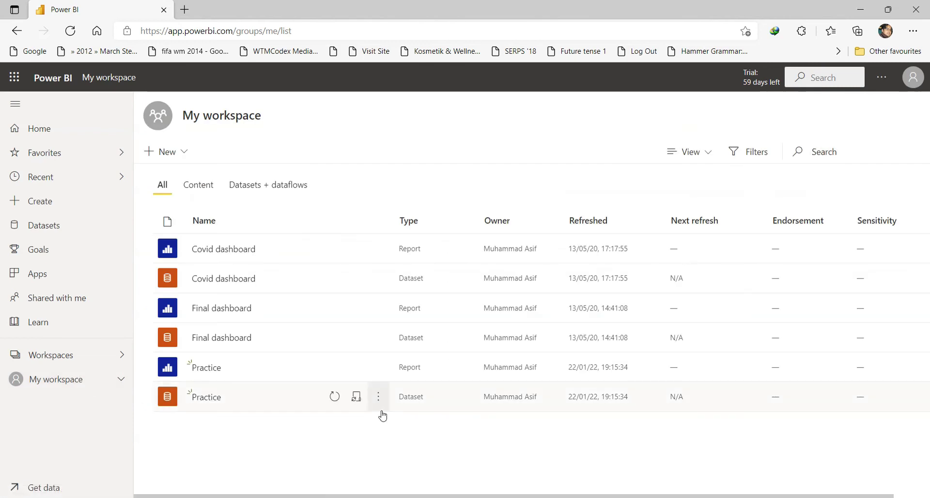
mouse_move(381, 405)
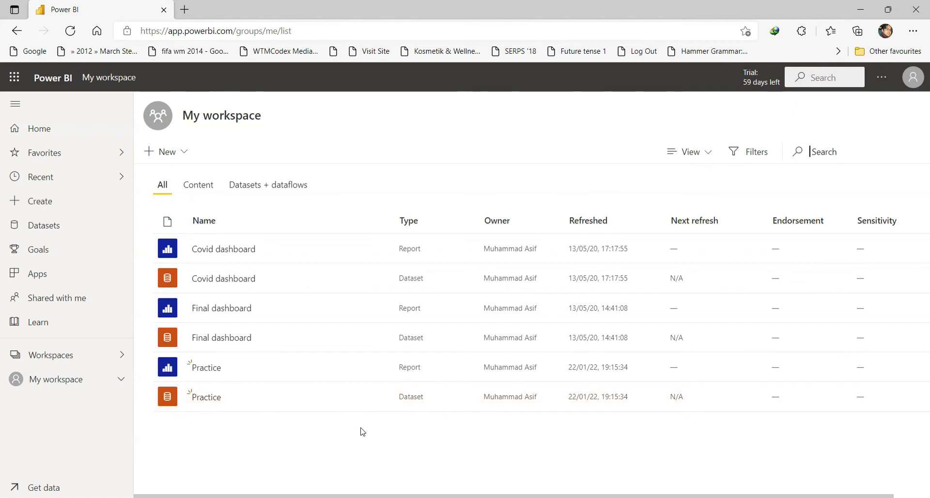
- Open the Practice dataset's Security settings and add the first user to the Marketing role
click(379, 397)
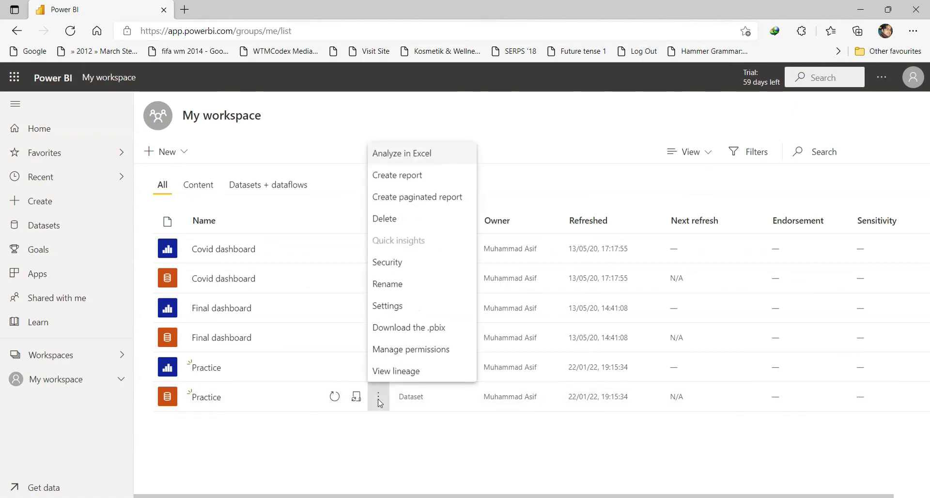
click(408, 269)
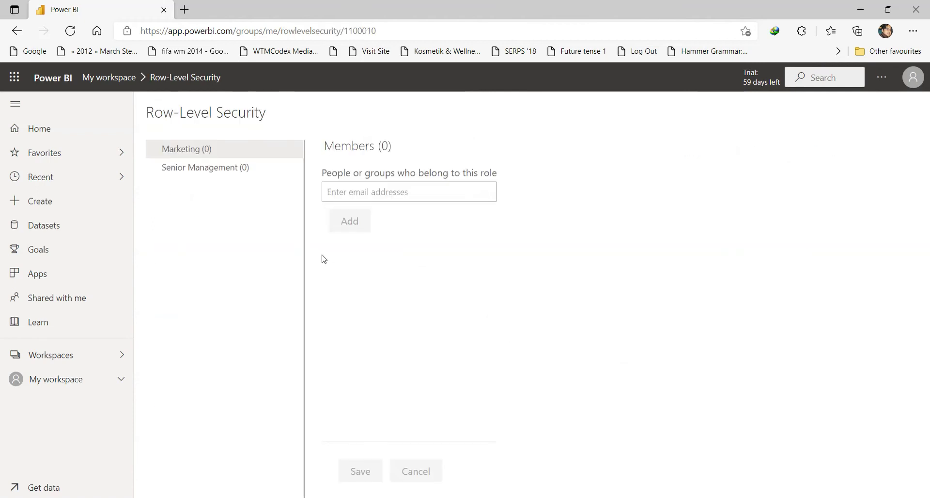
mouse_move(217, 166)
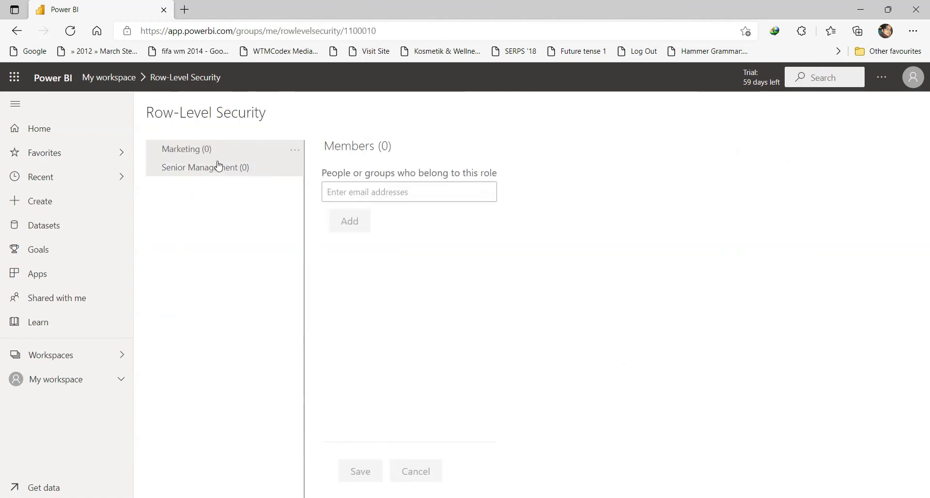
click(335, 197)
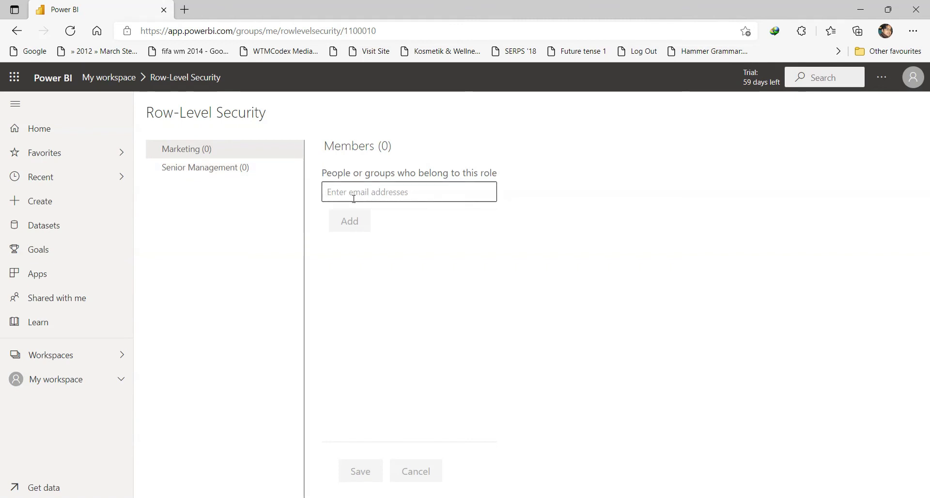
text(asad)
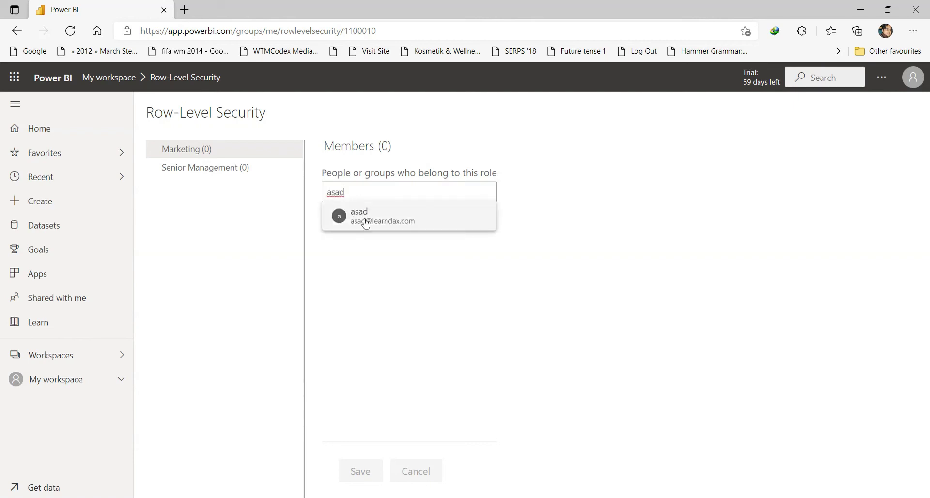
click(362, 217)
click(347, 223)
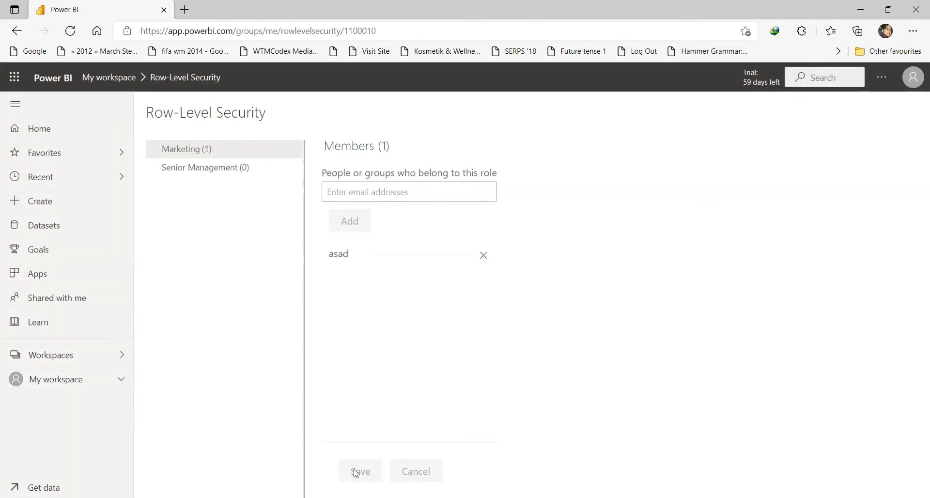
- Add the second user to the Senior Management role and save the row-level security
click(240, 167)
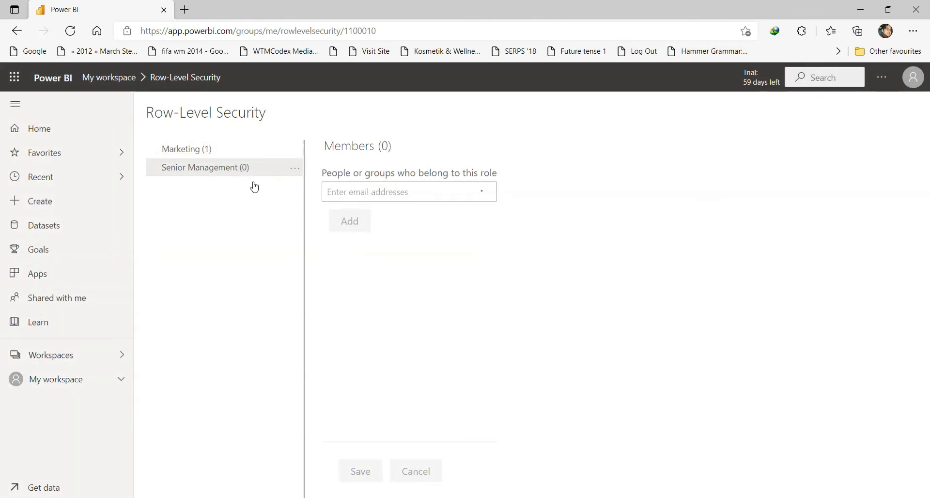
click(341, 192)
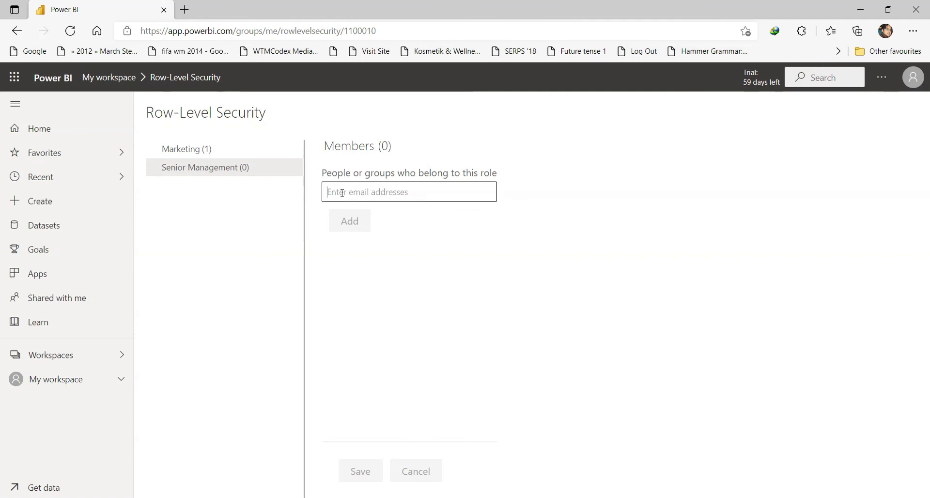
text(tahir)
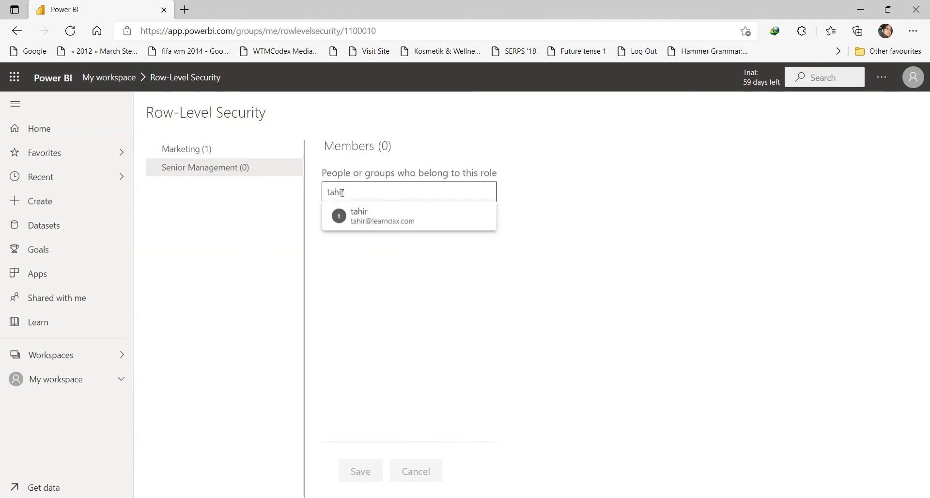
click(366, 224)
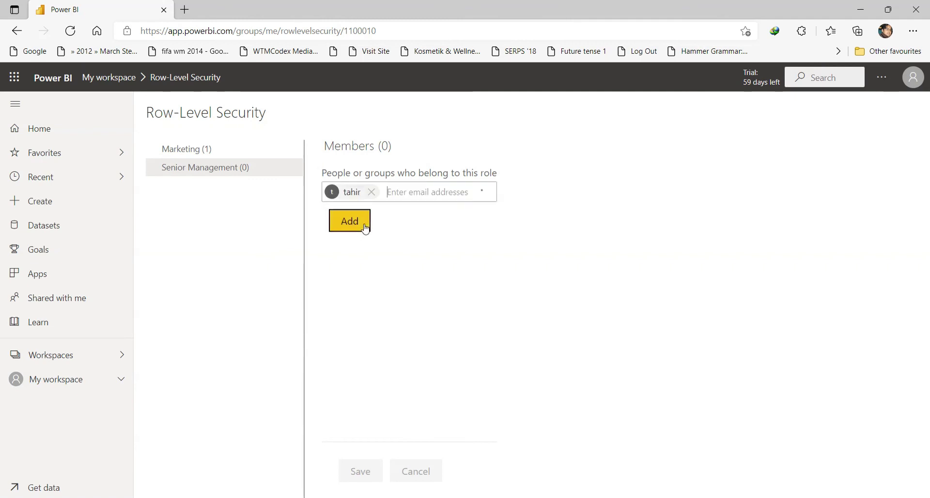
click(350, 223)
click(361, 477)
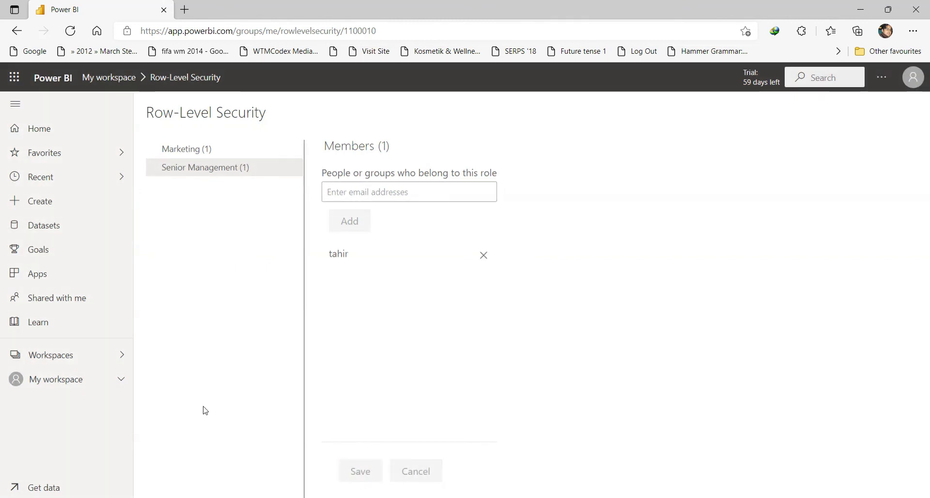
- Open the Practice report from My workspace and copy its URL into another browser
click(84, 367)
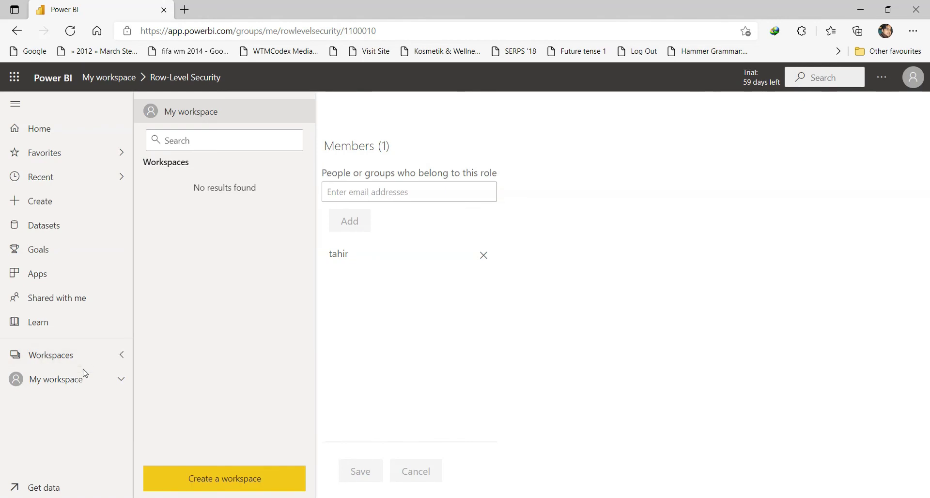
click(78, 387)
click(79, 387)
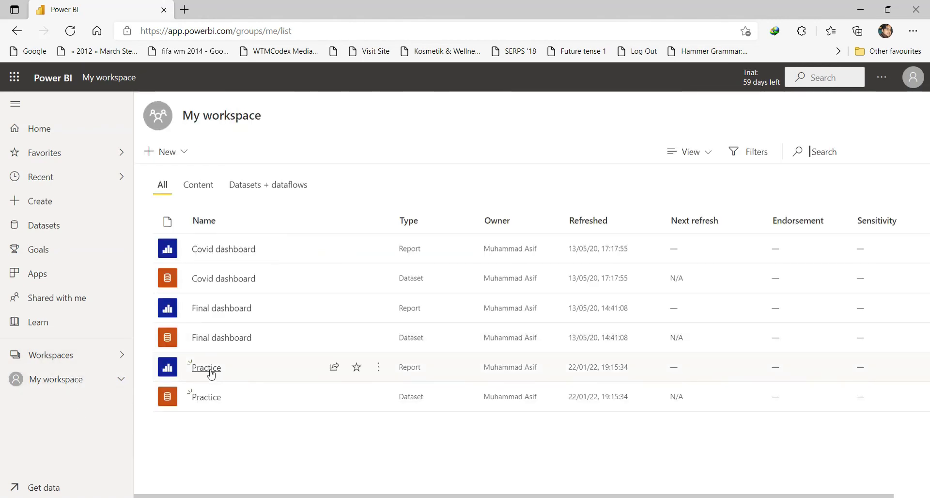
click(209, 372)
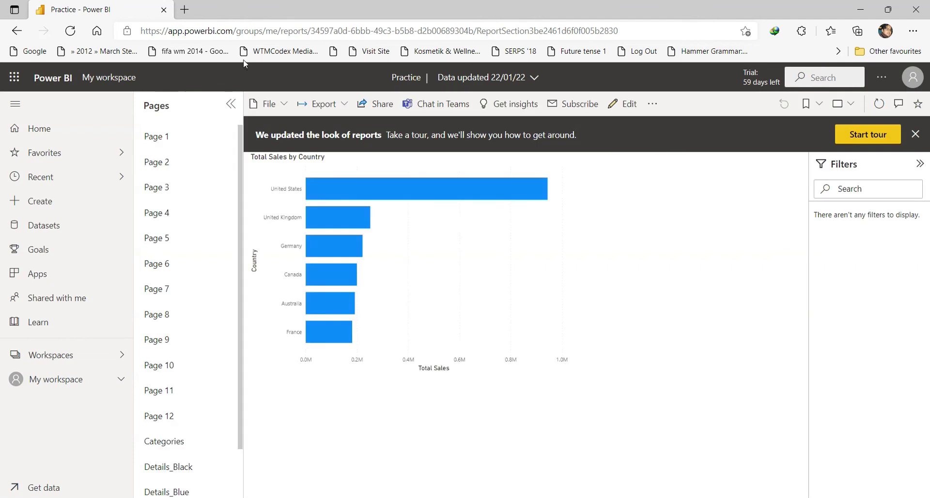
click(230, 32)
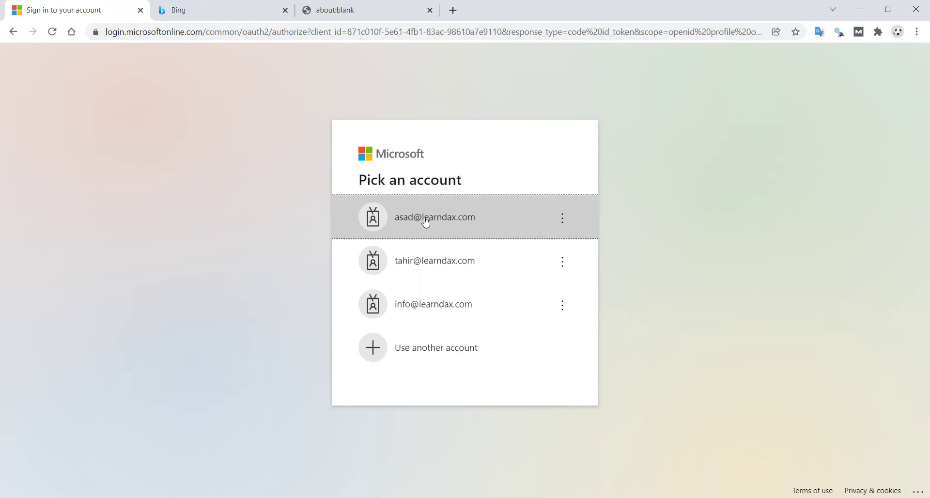
- Sign in as the Marketing member using the saved password
click(425, 220)
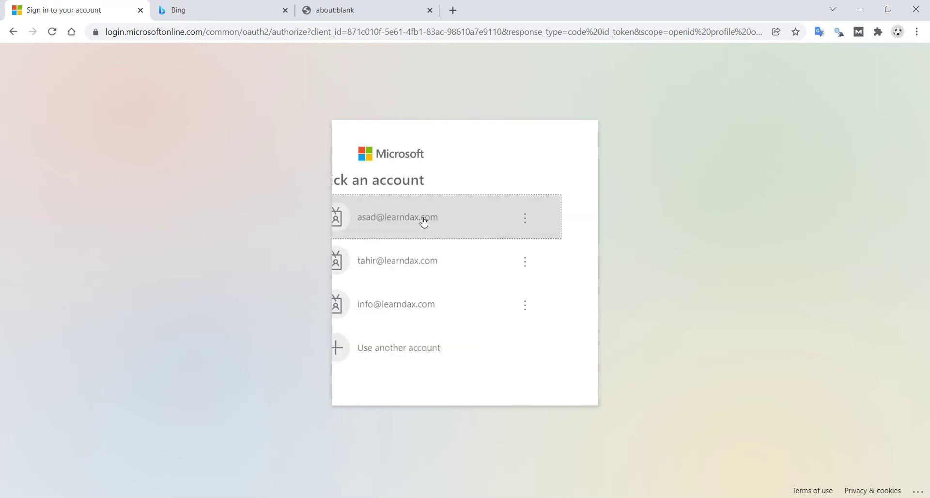
click(529, 327)
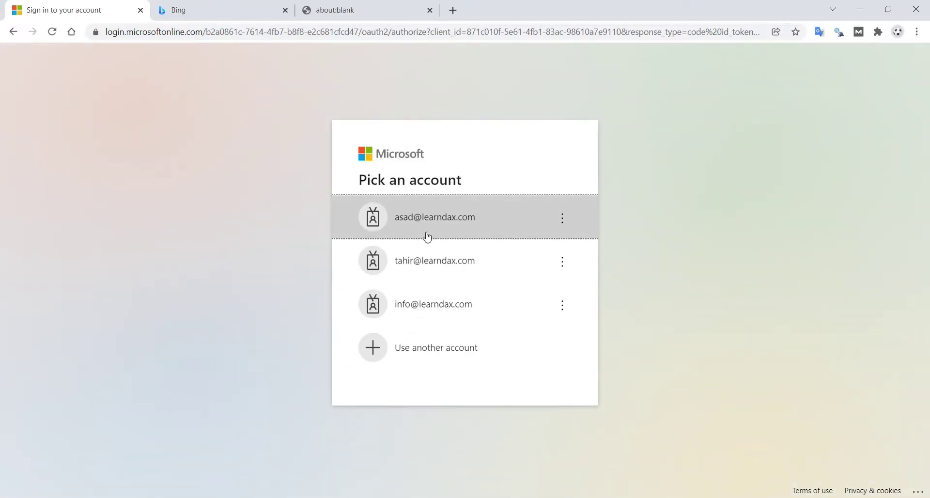
- Sign in as the Senior Management member with their password and hide the report's page list
click(438, 269)
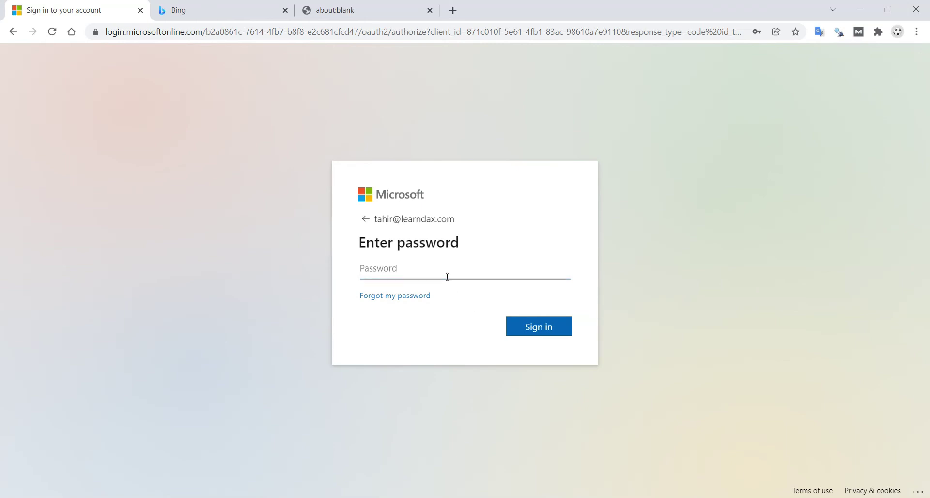
click(448, 277)
text(•)
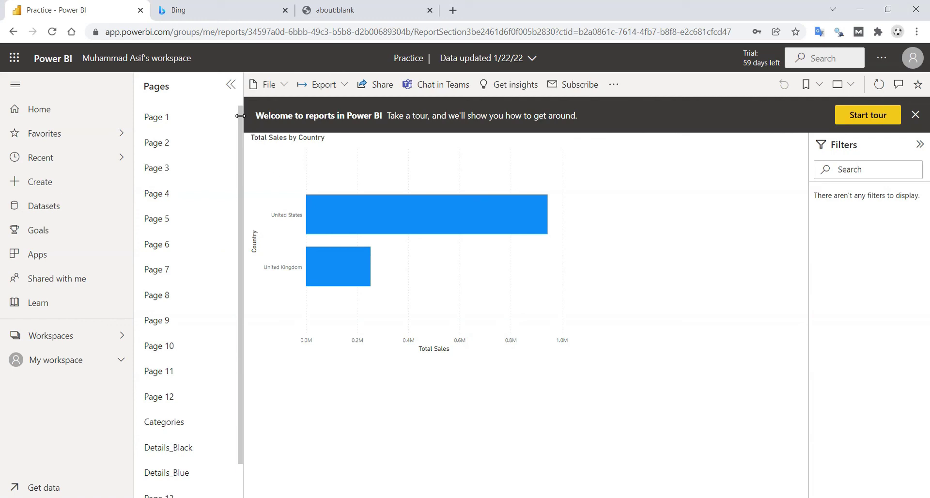
click(232, 85)
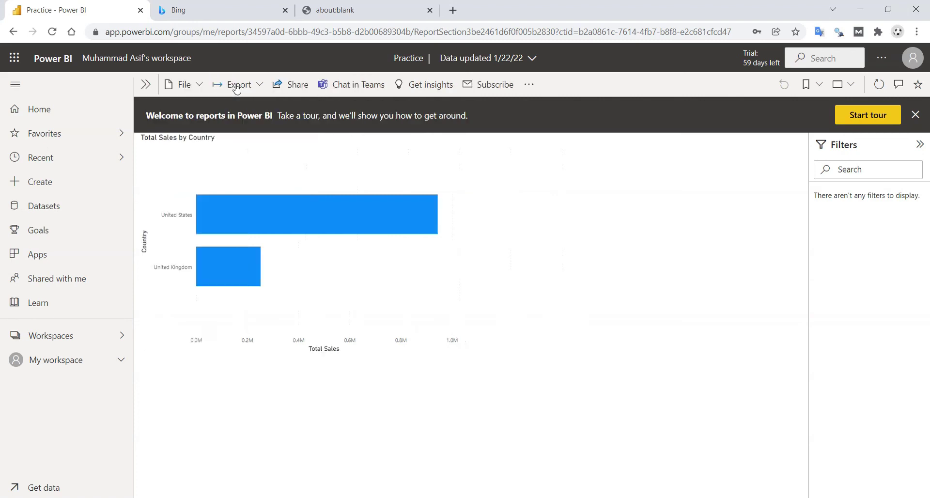